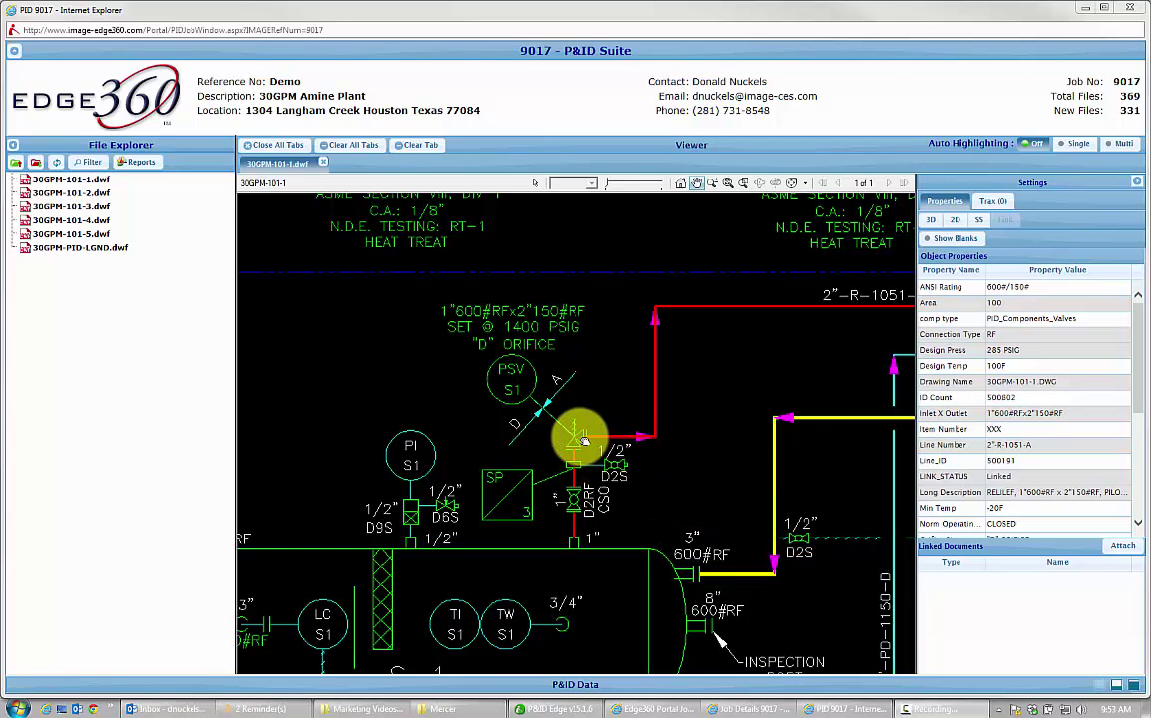
# Select the PSV S1 relief valve to load its properties
pyautogui.scroll(2, 580, 439)
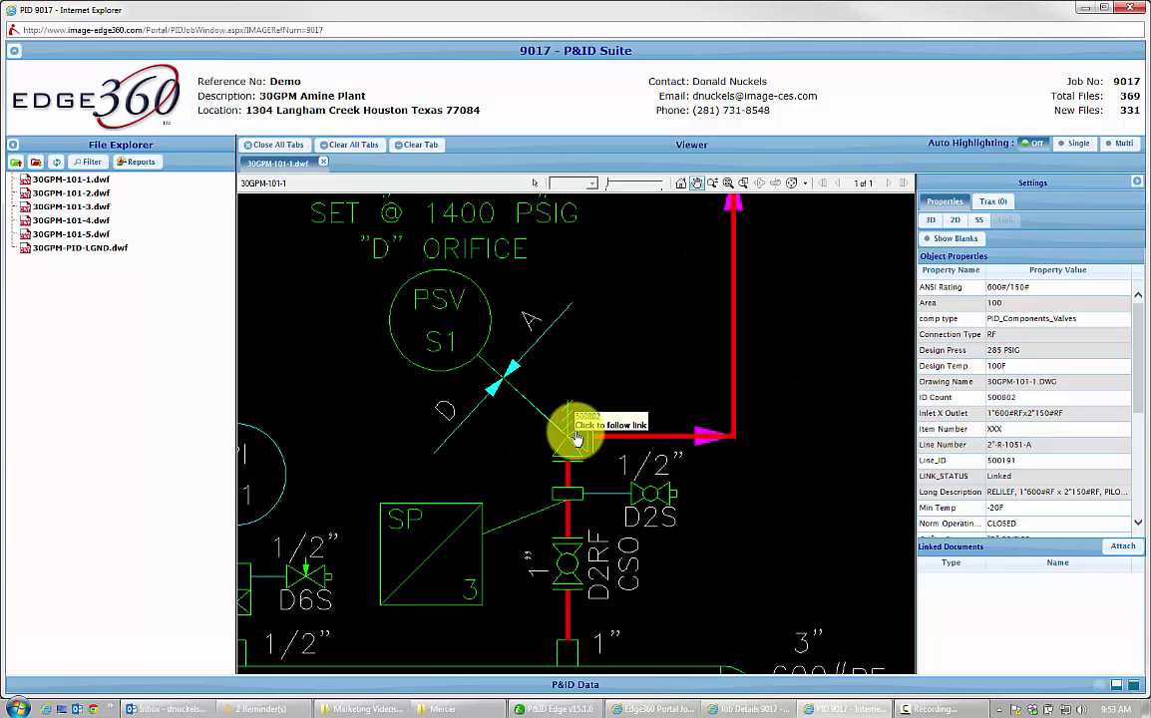
pyautogui.click(576, 437)
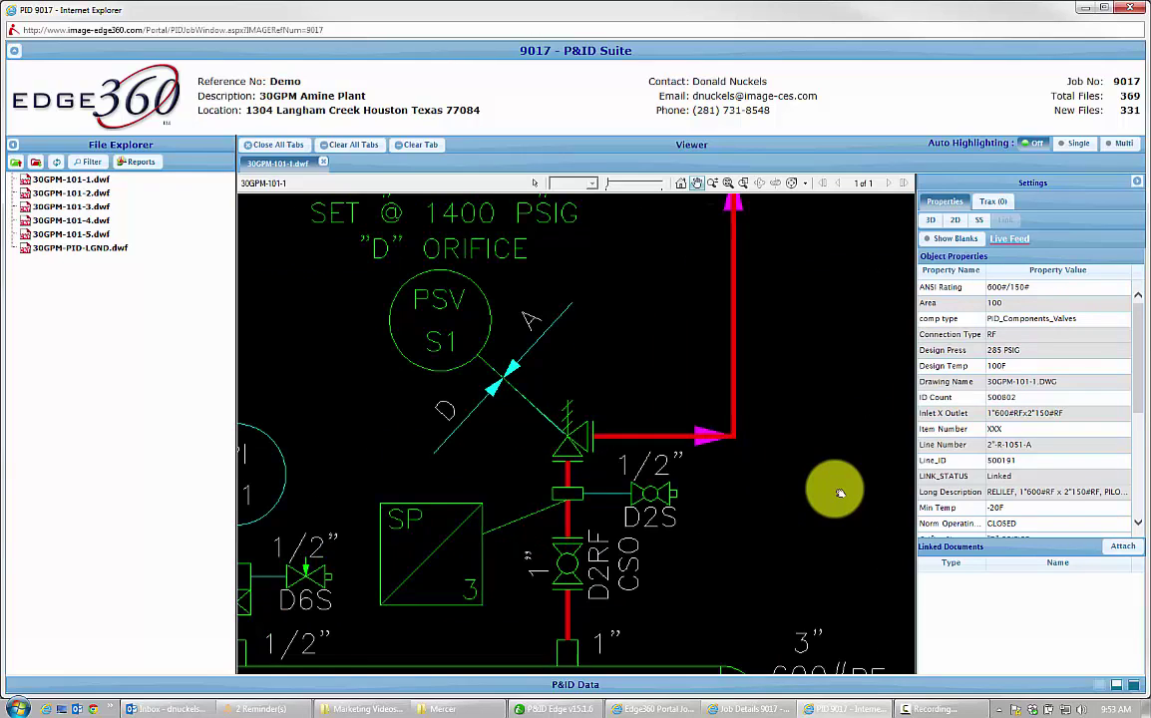
pyautogui.scroll(-3, 812, 496)
pyautogui.scroll(2, 666, 460)
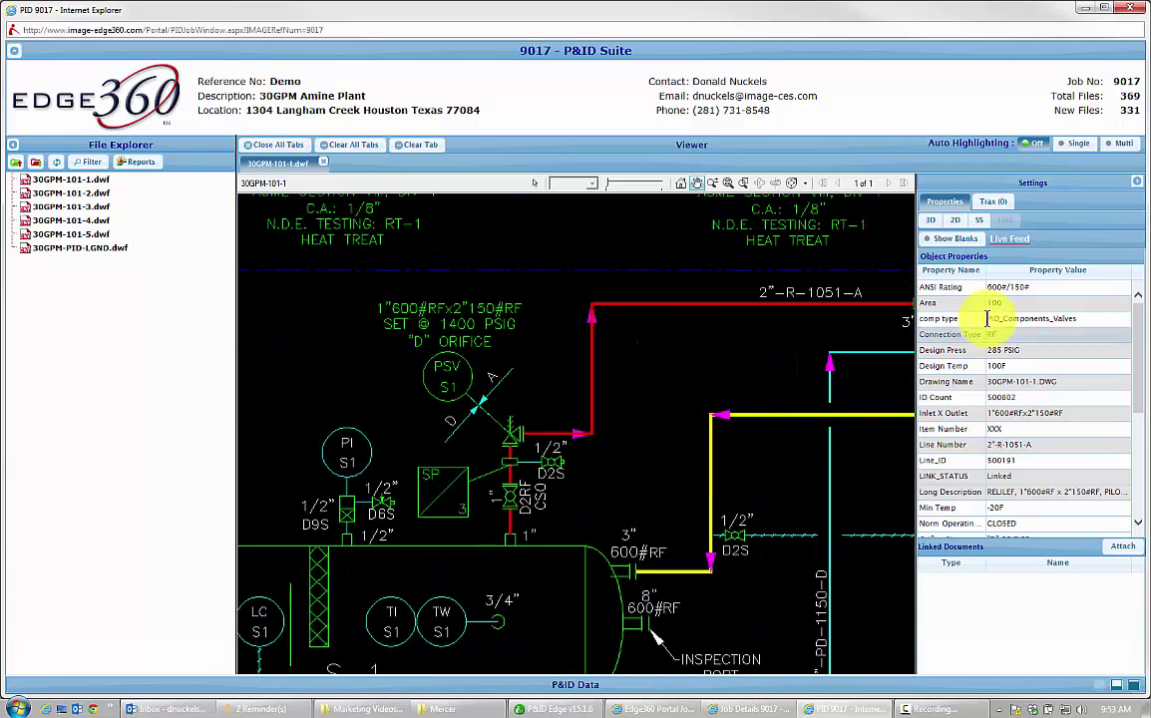
pyautogui.moveTo(1138, 379)
pyautogui.mouseDown()
pyautogui.moveTo(1144, 485)
pyautogui.moveTo(1134, 389)
pyautogui.mouseUp()
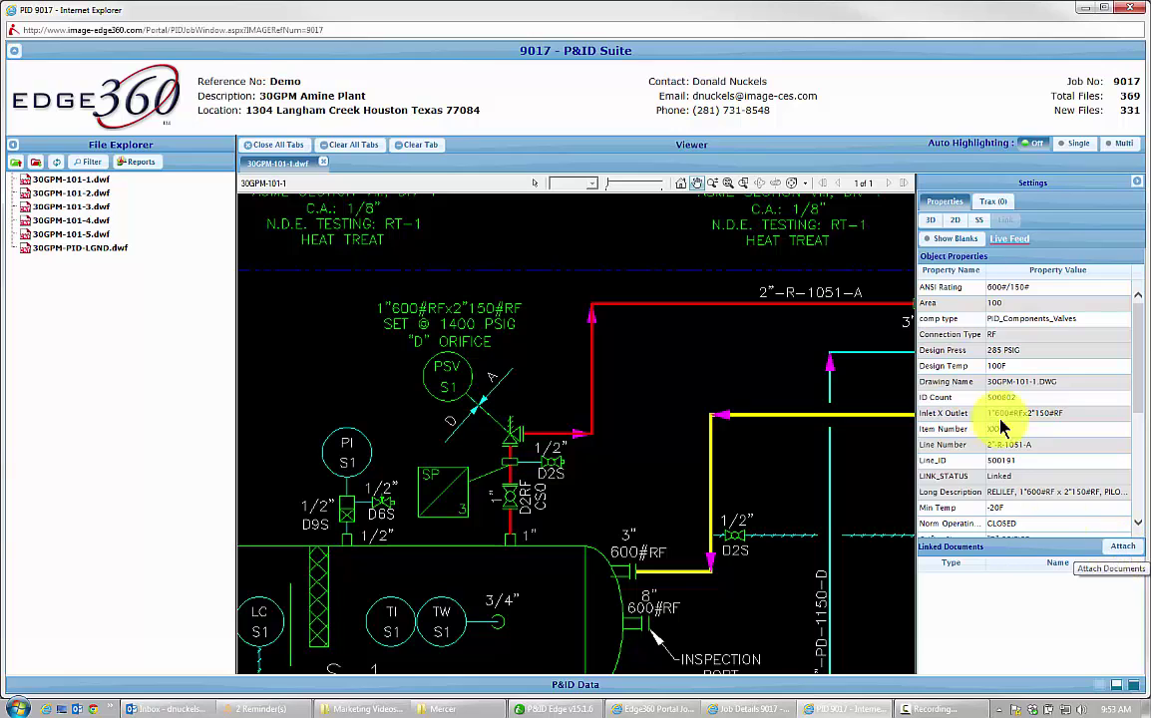
# Start a new attachment on PSV S1 with document type Operational Manual
pyautogui.click(1123, 546)
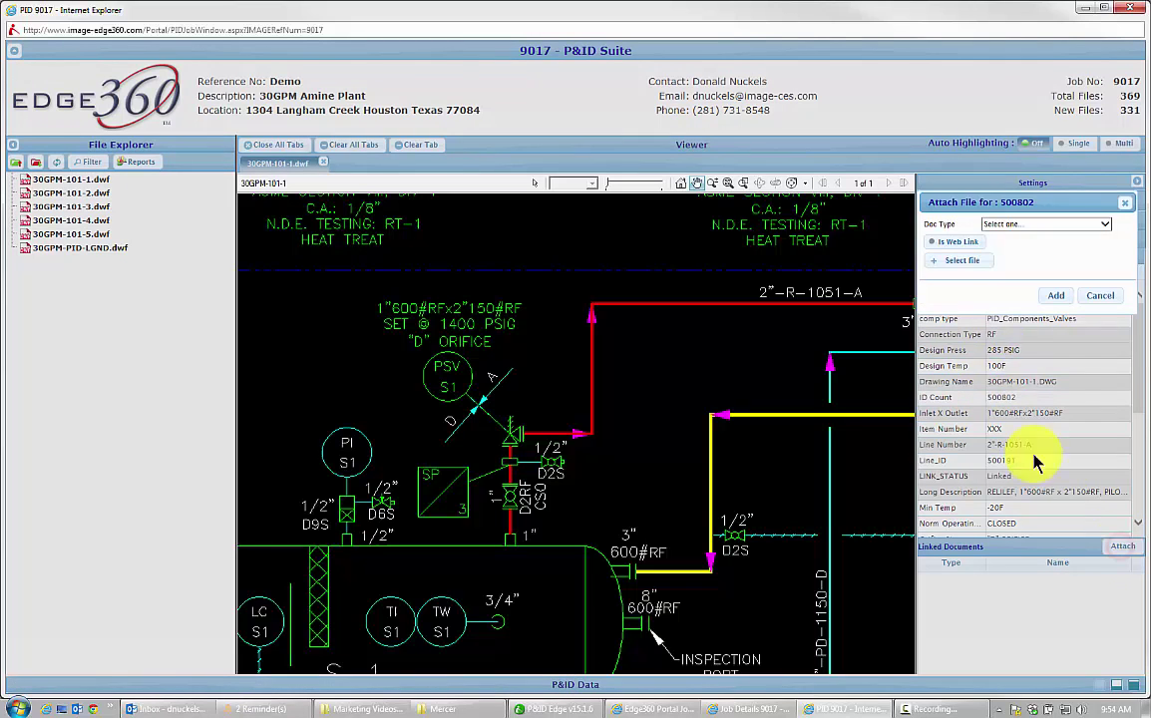
pyautogui.click(1103, 225)
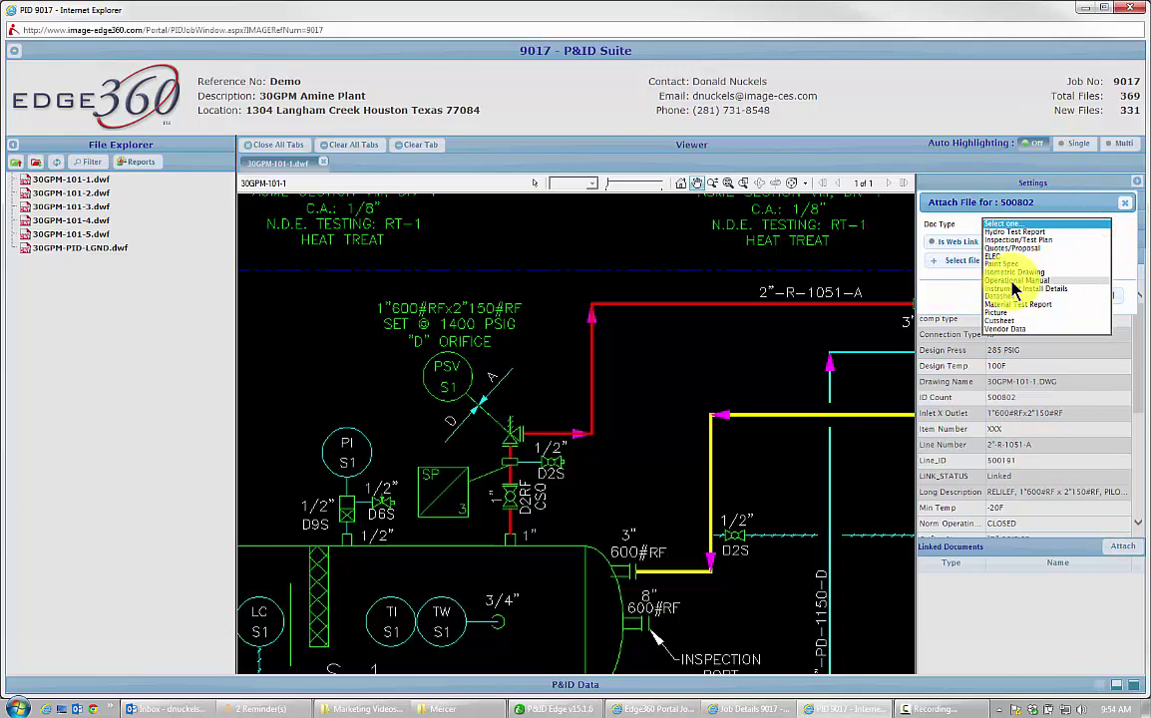
pyautogui.click(1013, 280)
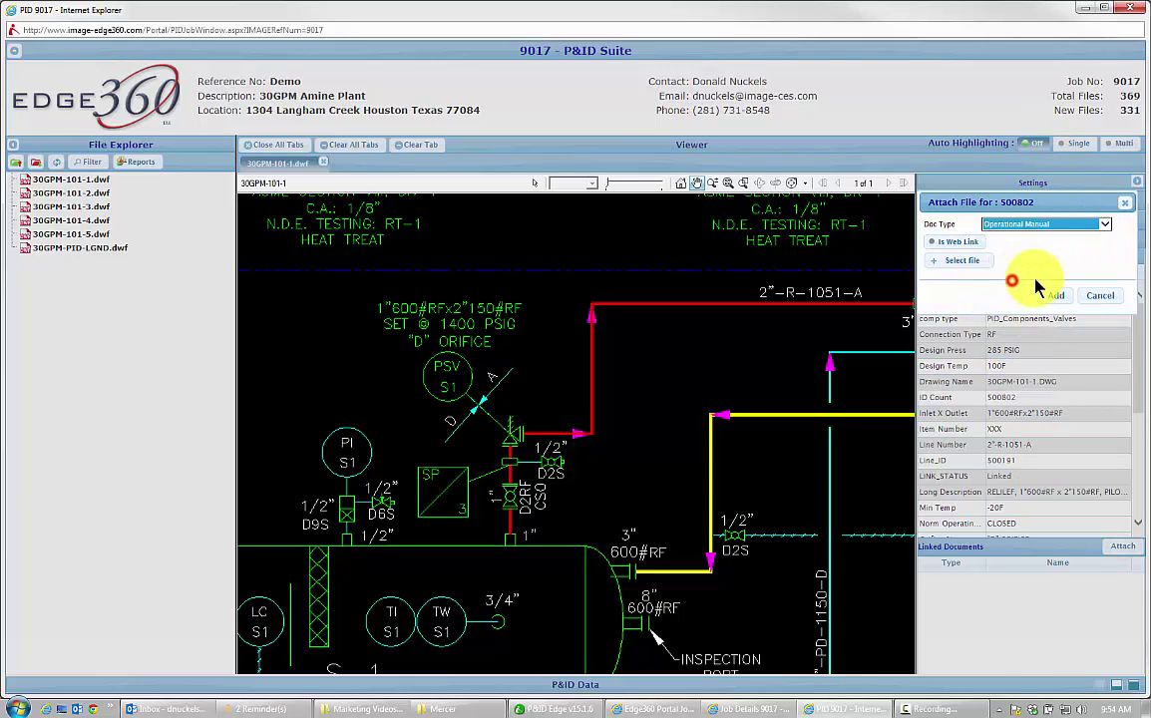
pyautogui.click(963, 262)
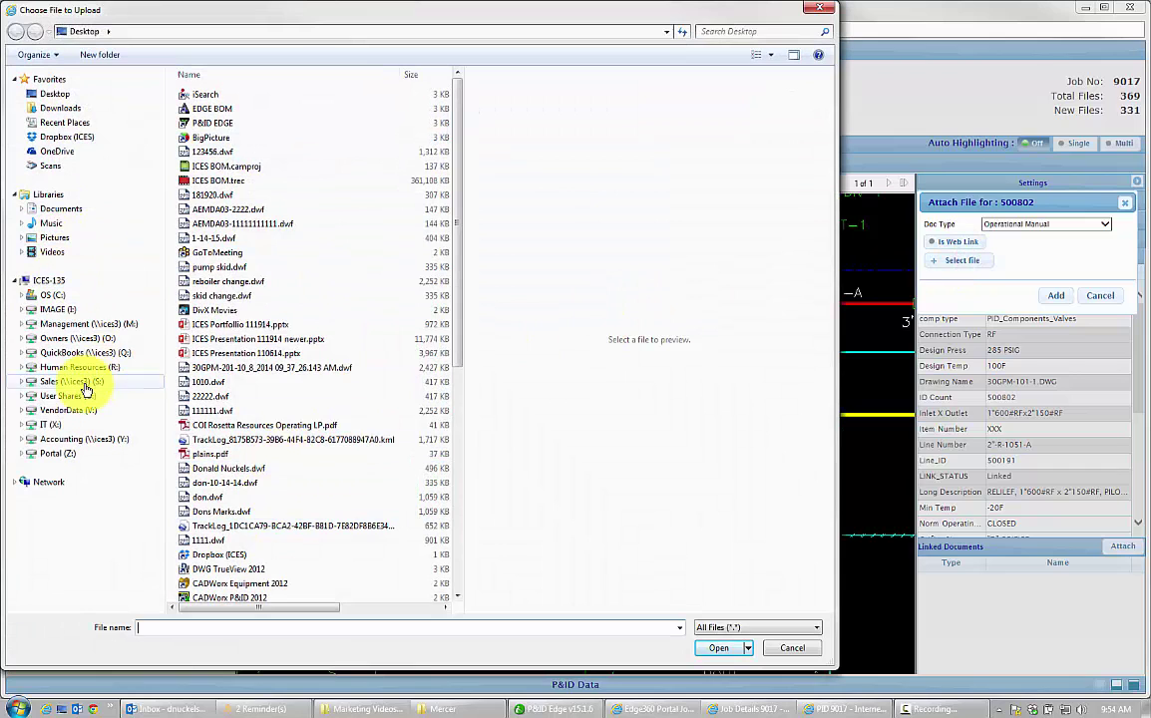
# Upload VD_Mercer 8100 Series Relief Valves.pdf from Vendor Data\Mercer and recheck PSV S1's linked documents
pyautogui.click(62, 411)
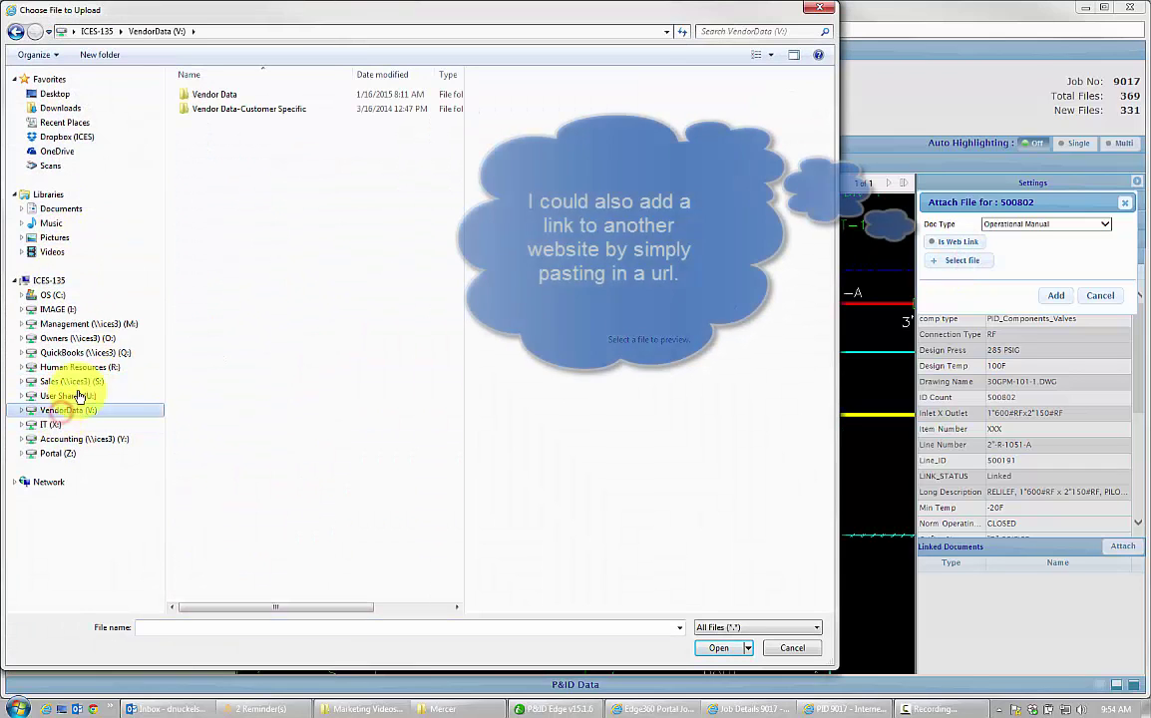
pyautogui.doubleClick(213, 95)
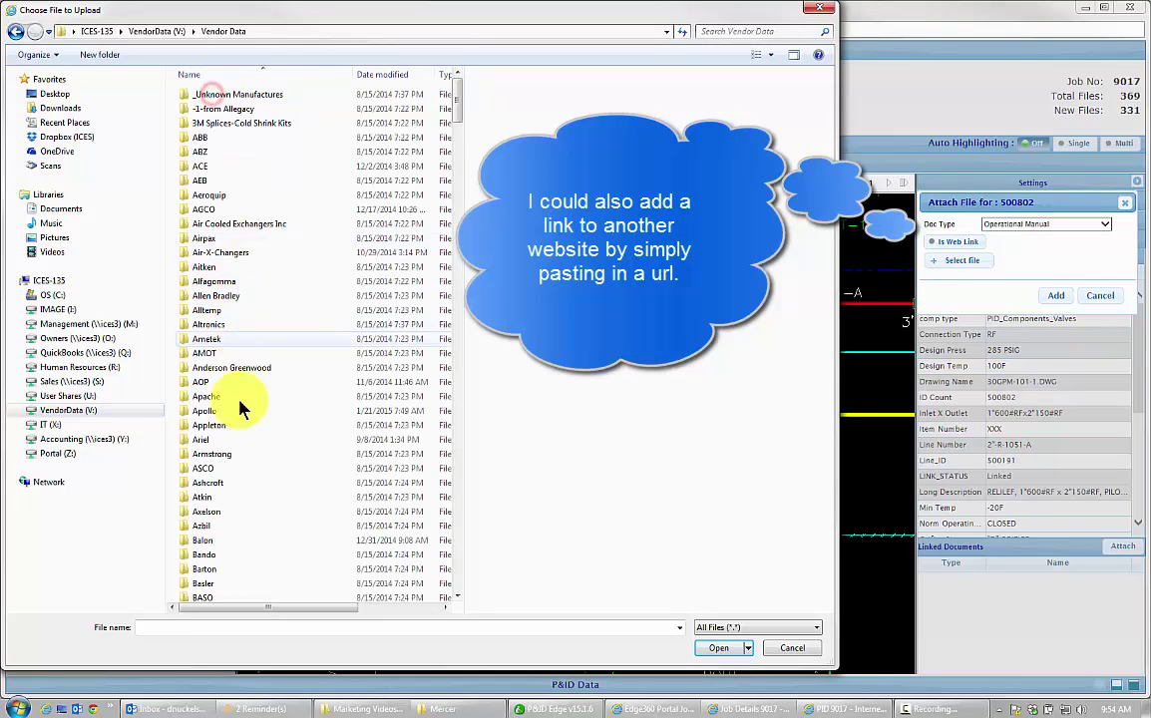
pyautogui.scroll(-7, 210, 513)
pyautogui.scroll(-20, 220, 524)
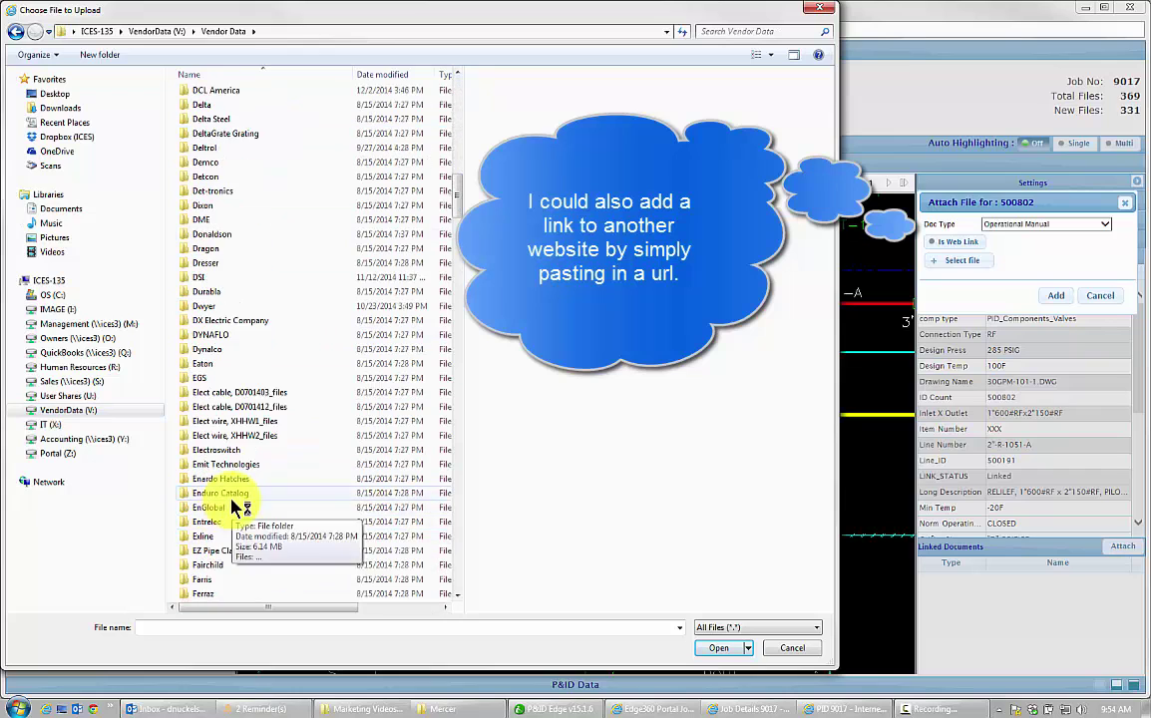
pyautogui.scroll(-20, 239, 507)
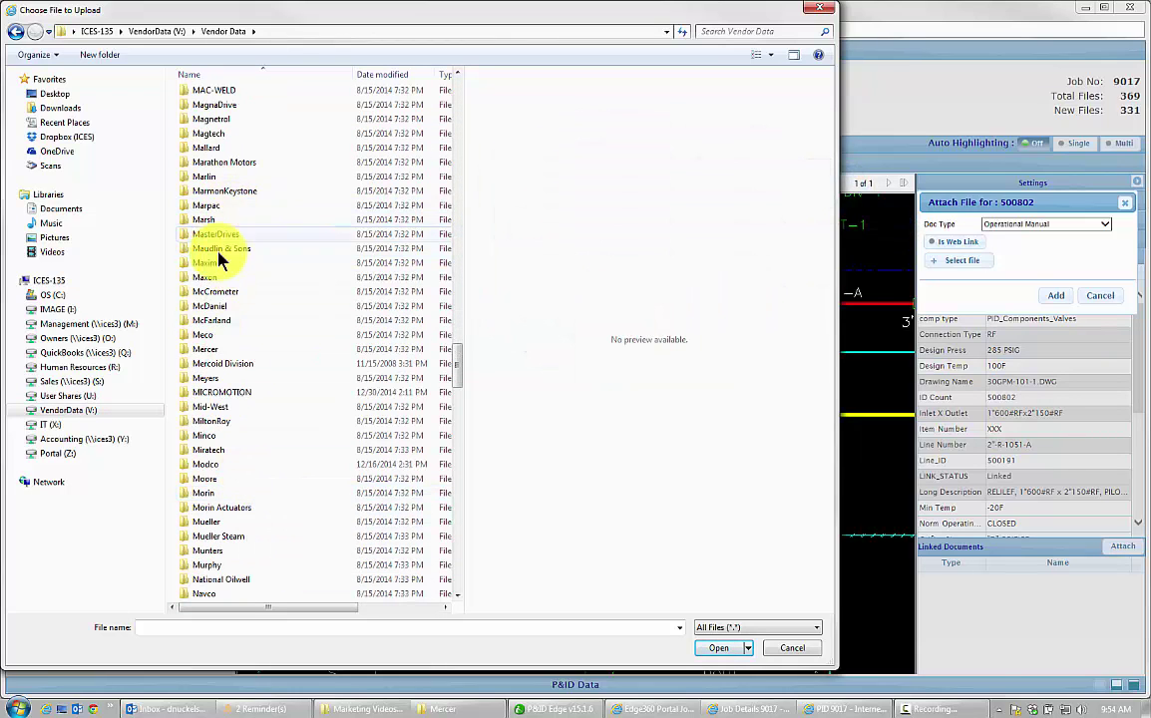
pyautogui.click(215, 349)
pyautogui.doubleClick(216, 350)
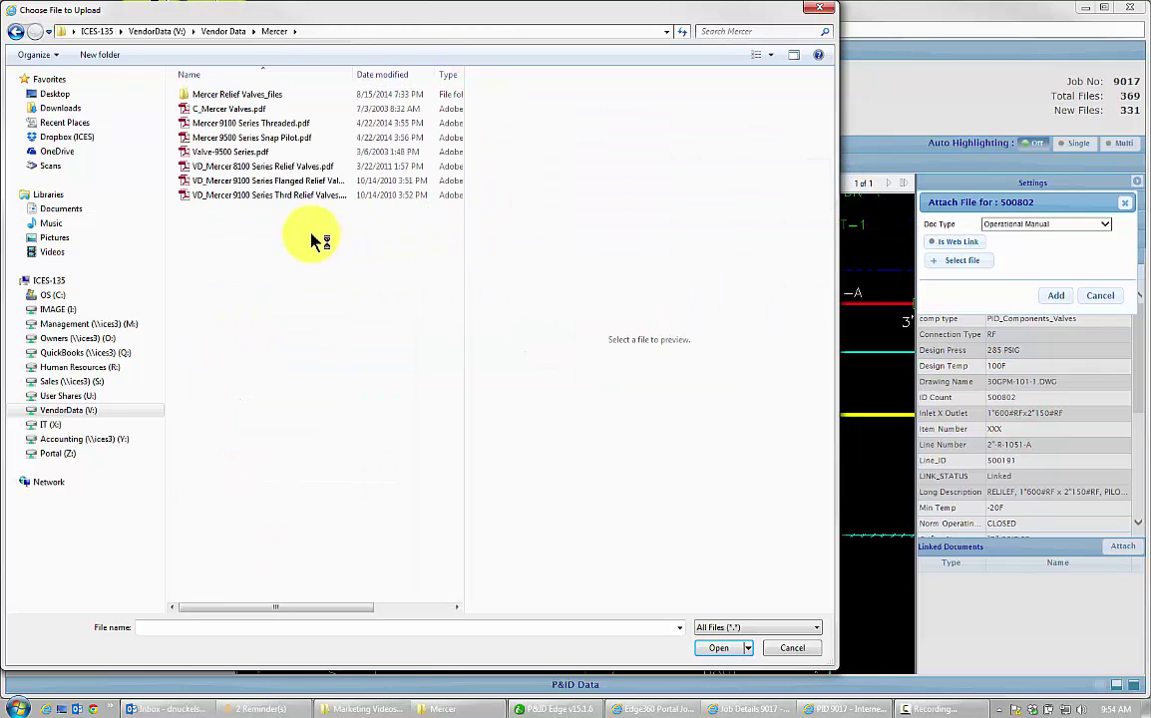
pyautogui.doubleClick(258, 166)
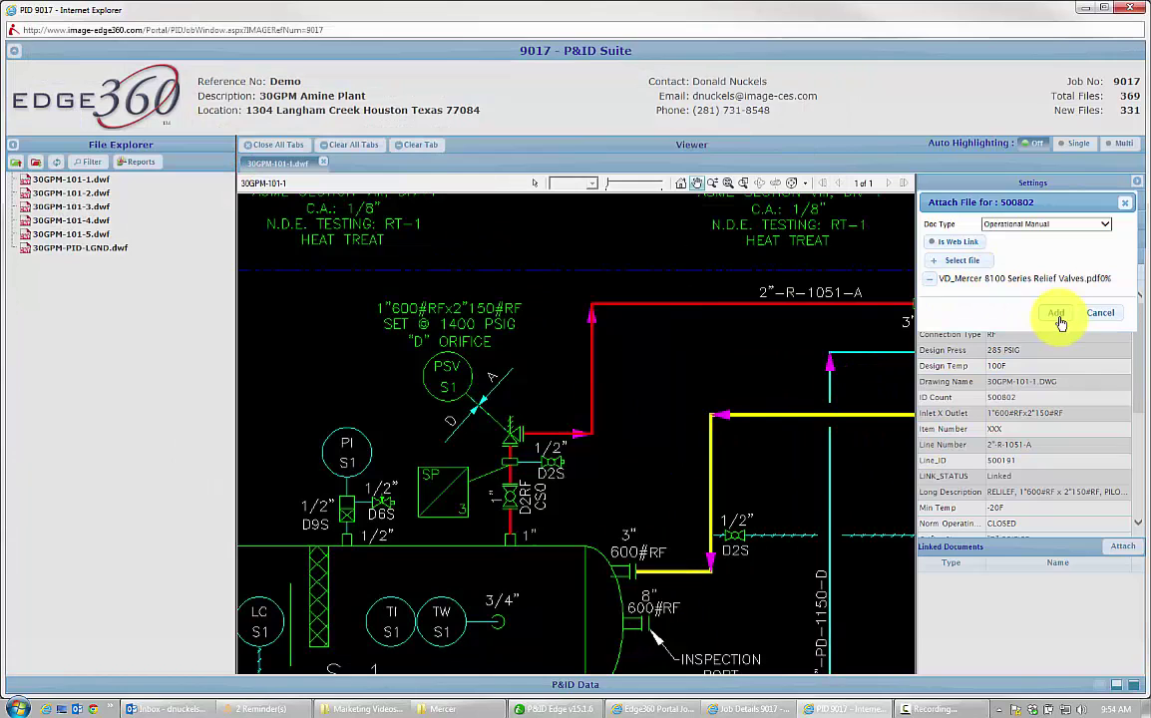
pyautogui.click(1056, 313)
pyautogui.click(630, 408)
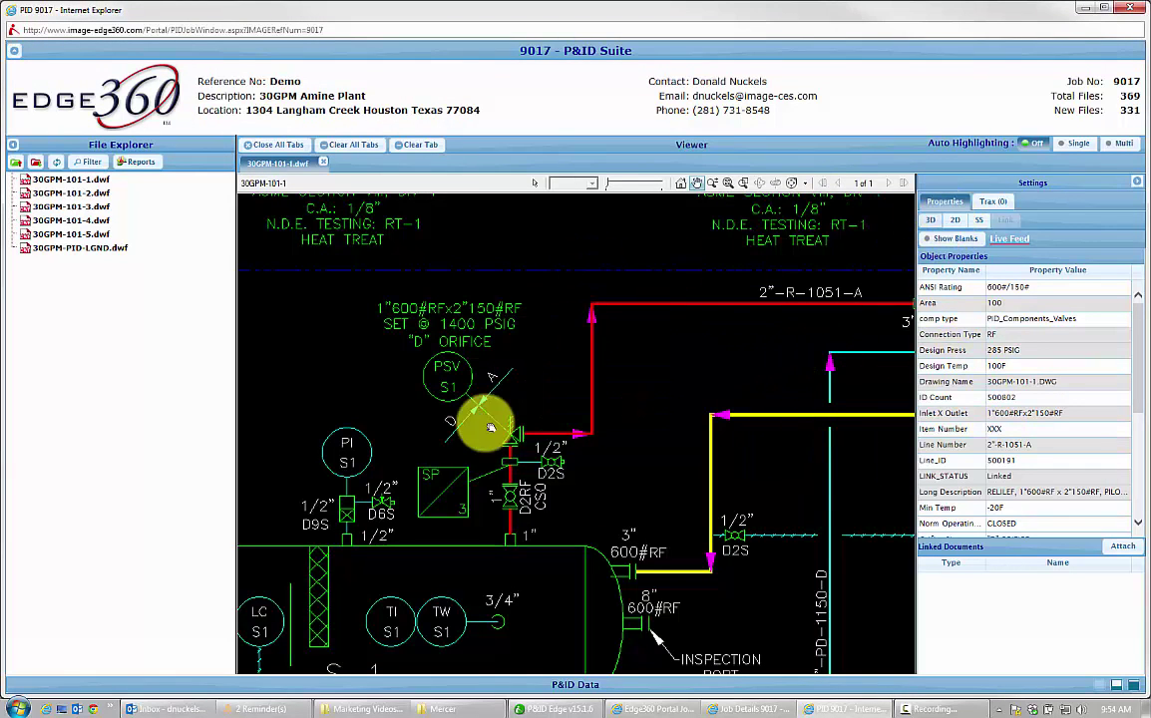
pyautogui.click(551, 442)
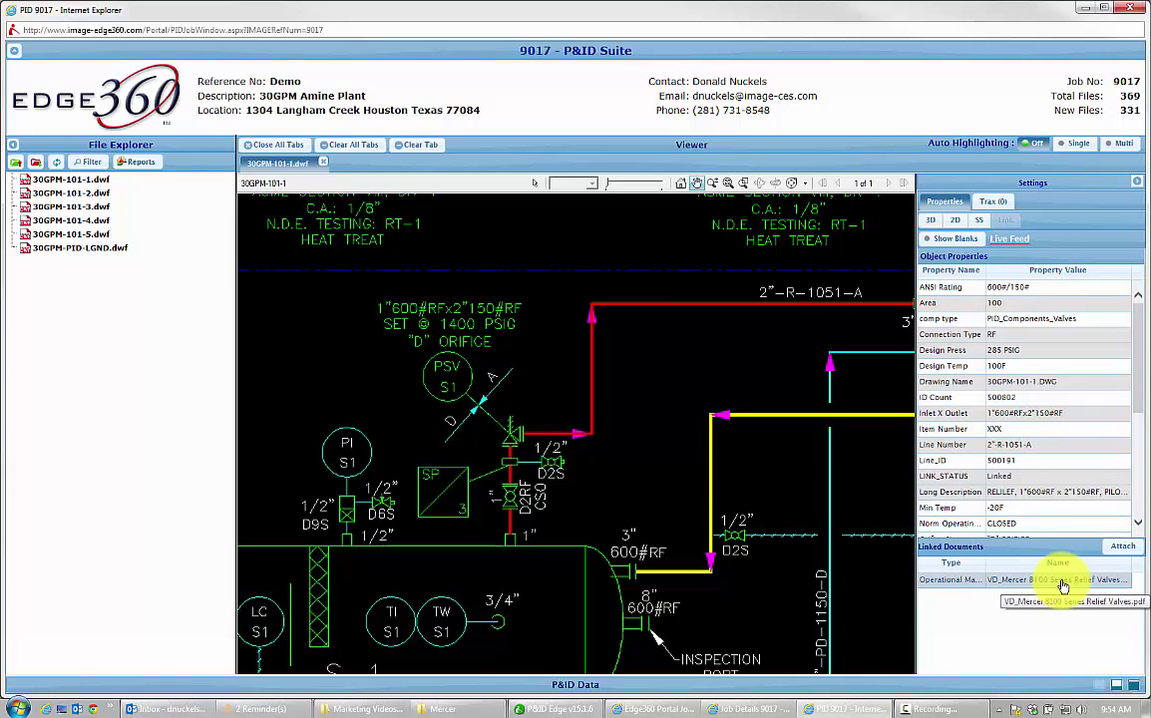
# In Job Details, select PSV S1 in the 3D model, then in its 2D drawing, refreshing its properties
pyautogui.hotkey('alt', 'Tab')
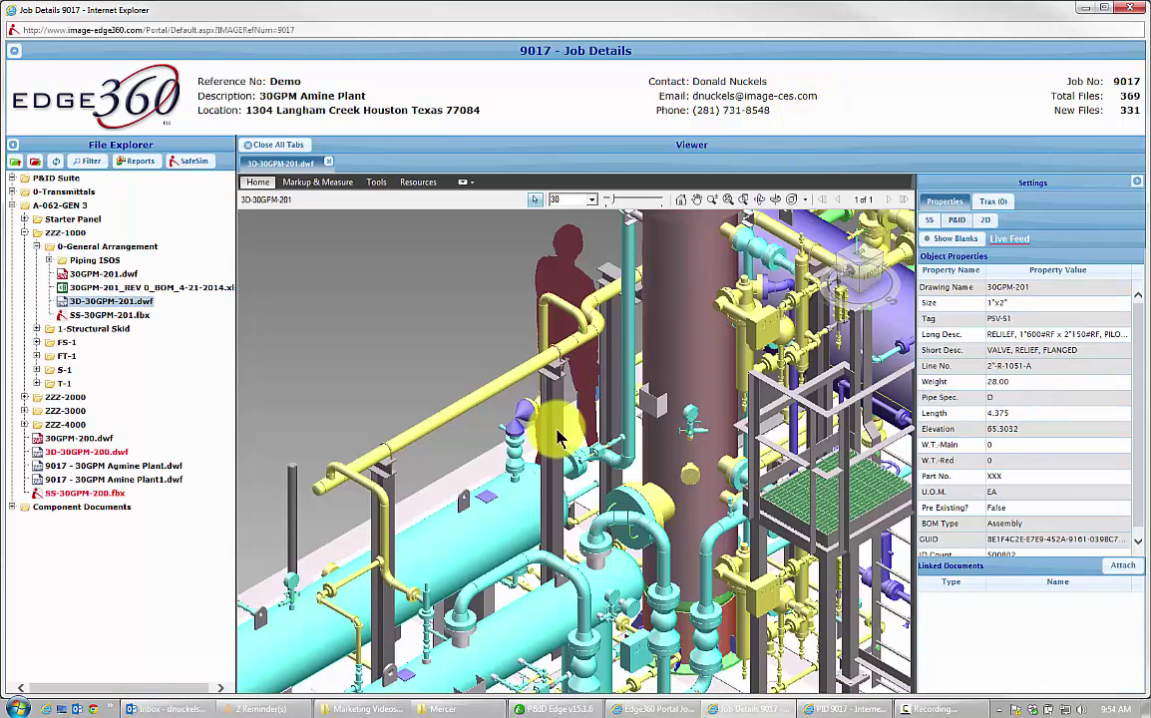
pyautogui.click(523, 415)
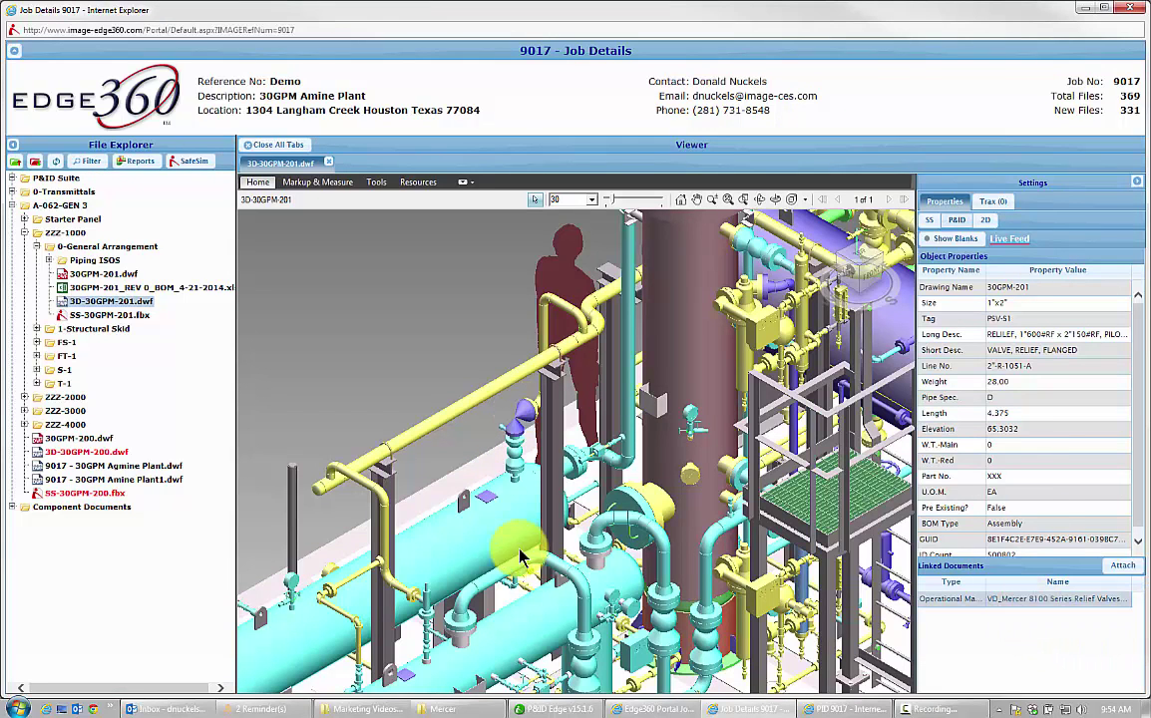
pyautogui.click(988, 219)
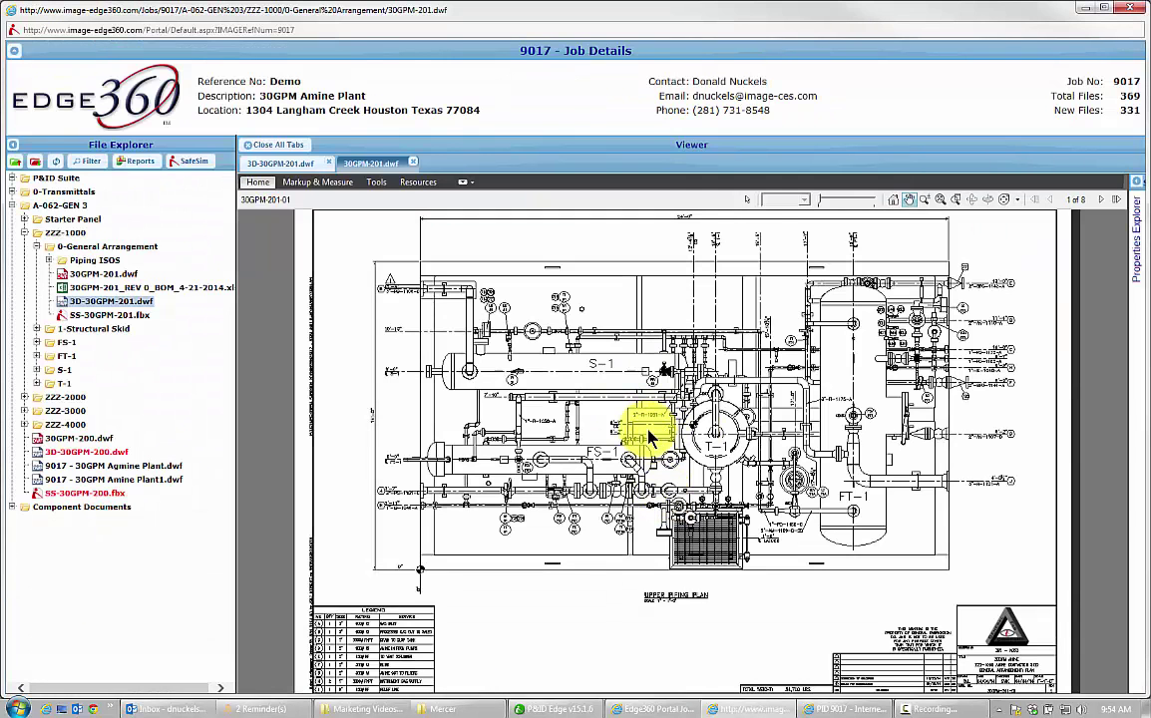
pyautogui.click(650, 436)
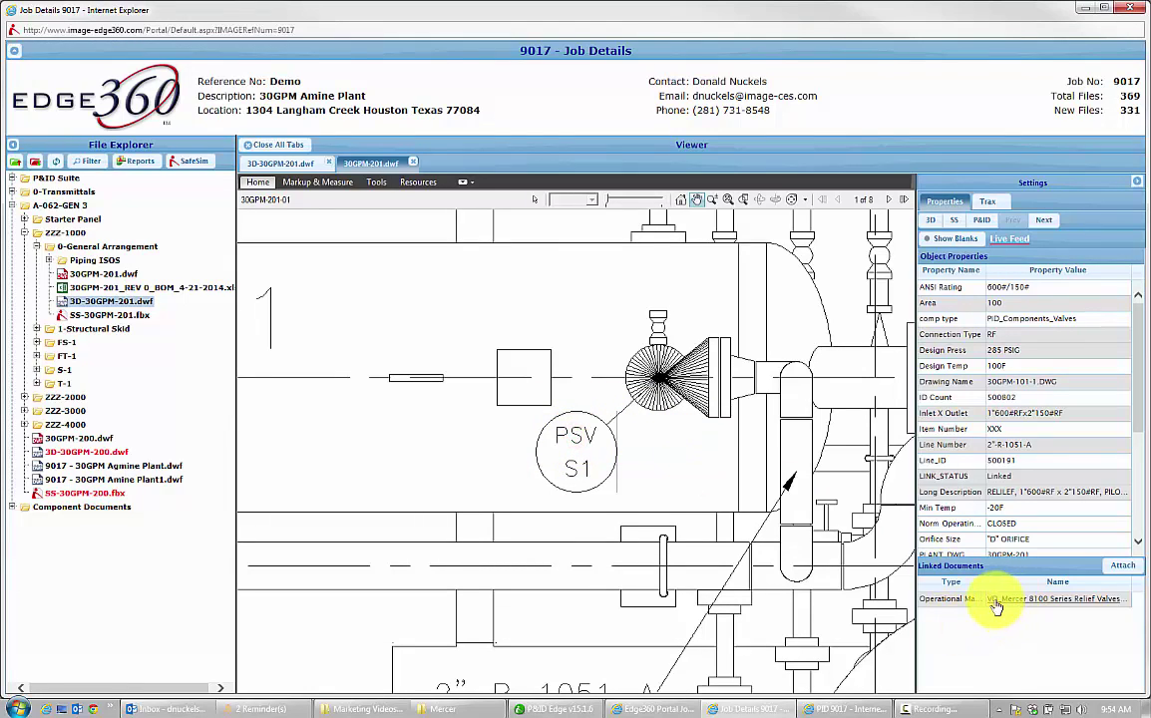
pyautogui.click(666, 534)
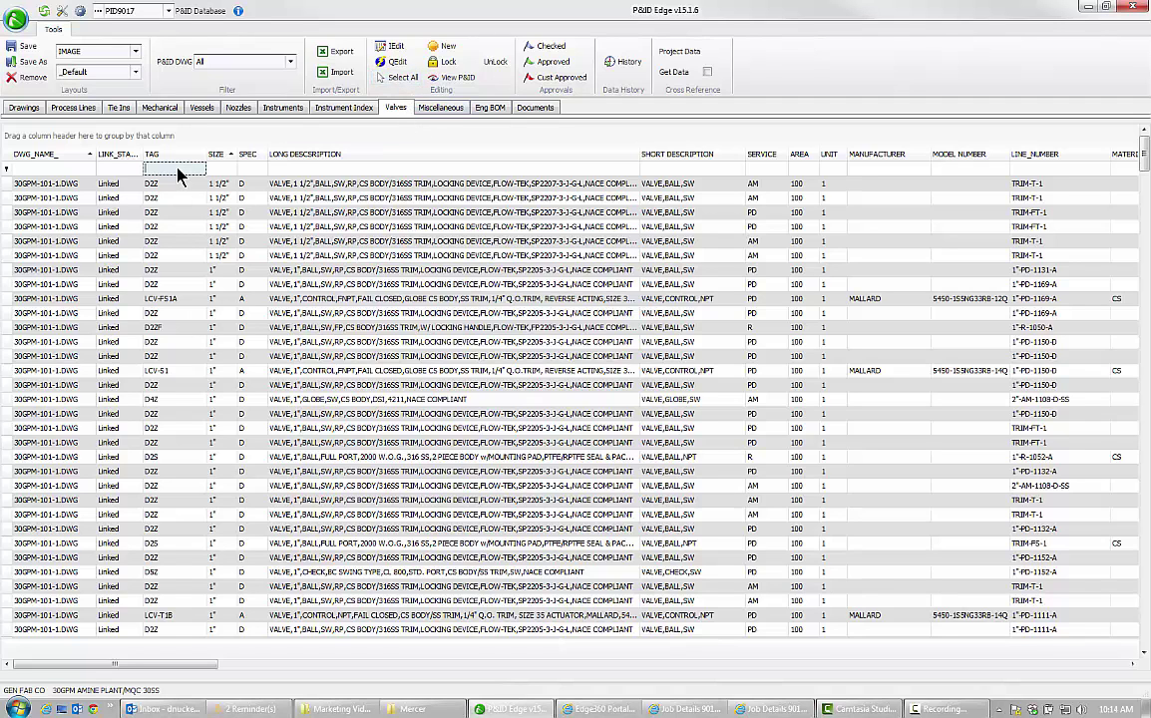
# Filter the Valves grid's TAG column by 'psv-fs'
pyautogui.write('psv')
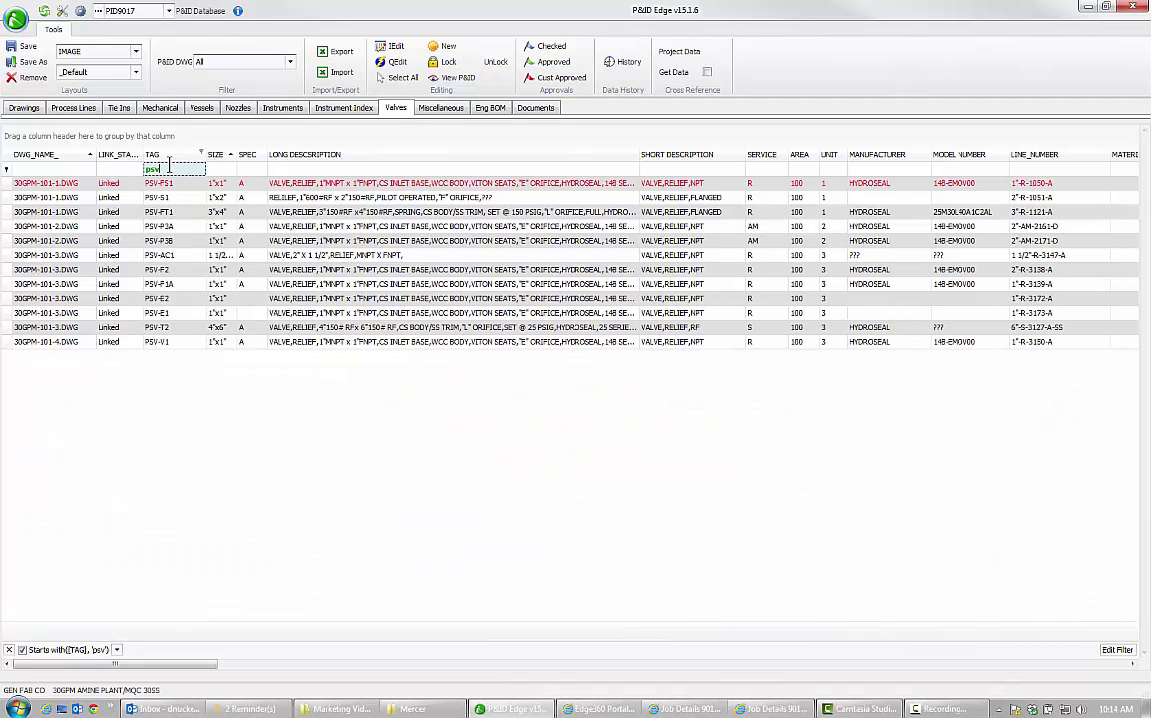
pyautogui.write('-fs1')
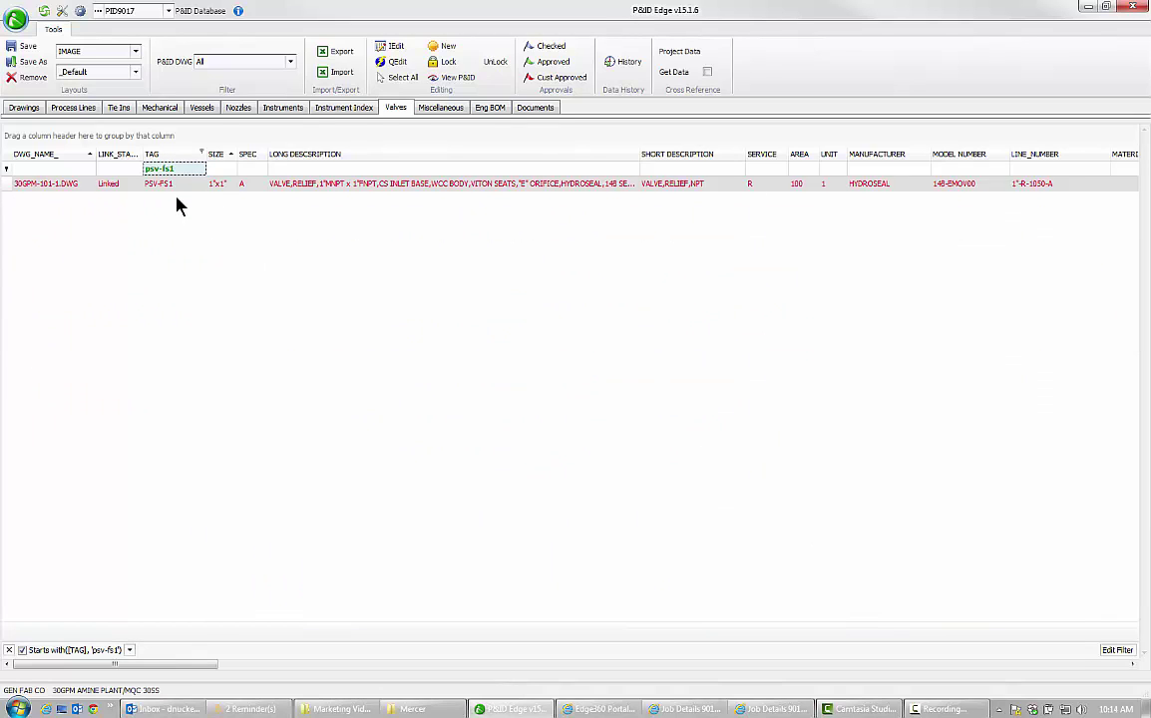
# Start adding a Bill of Material document to the PSV-FS1 valve record
pyautogui.click(183, 184)
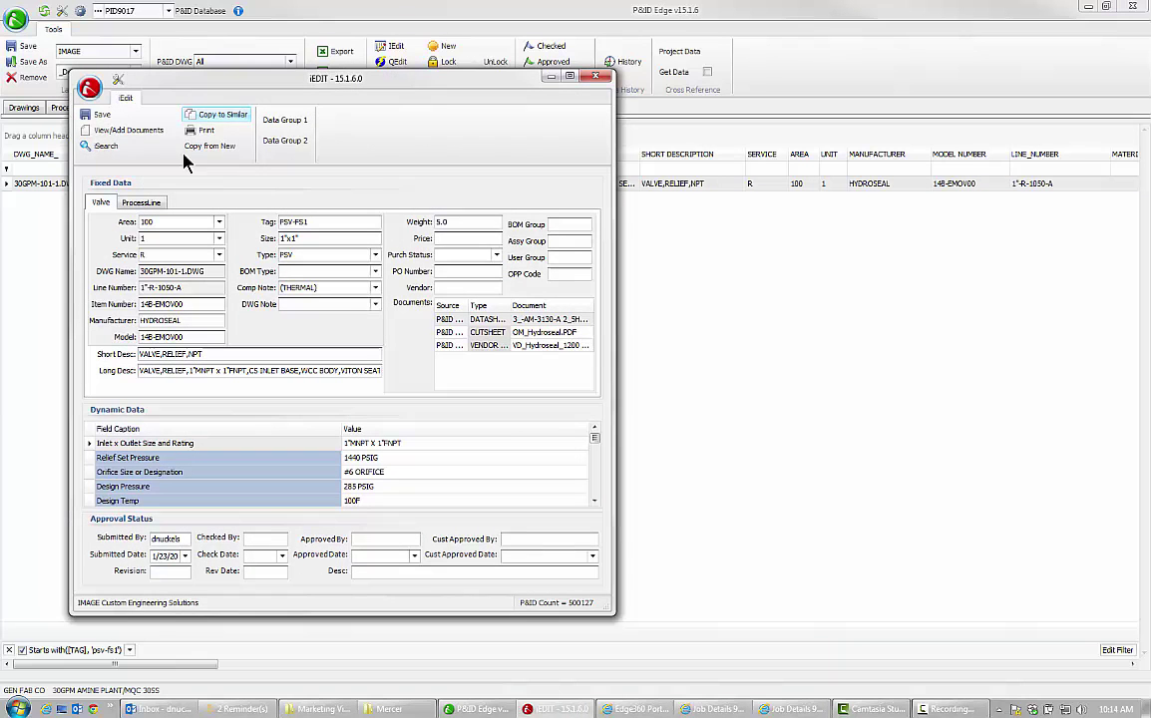
pyautogui.click(123, 134)
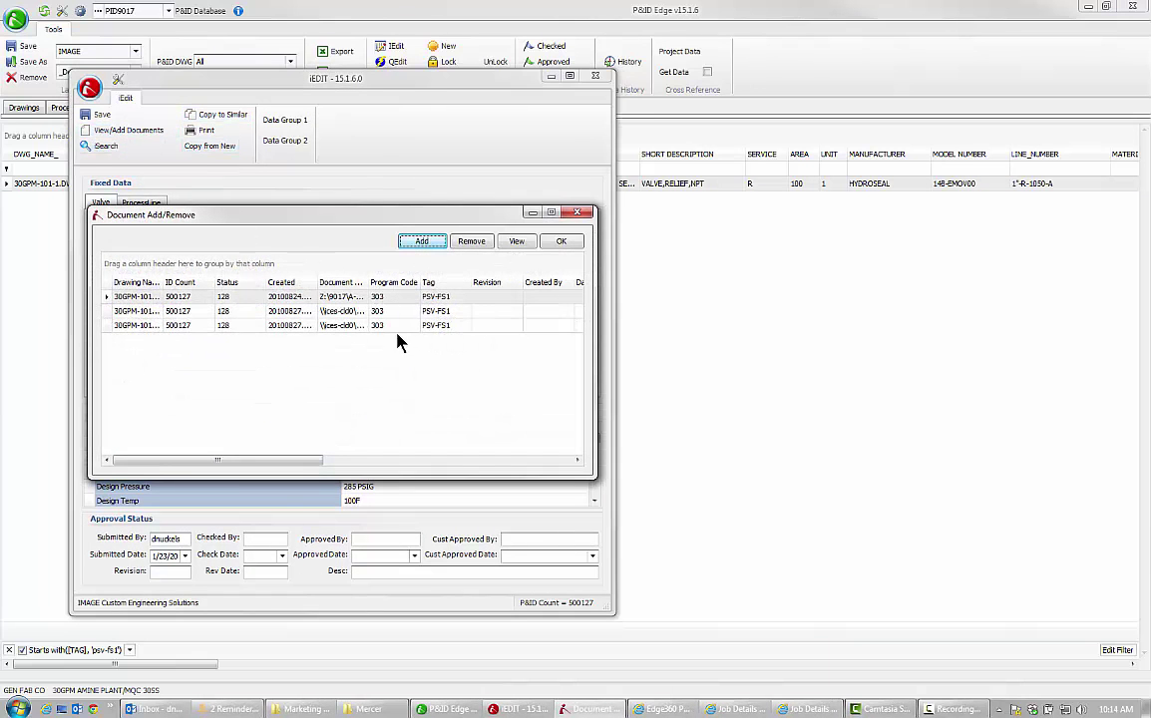
pyautogui.click(436, 249)
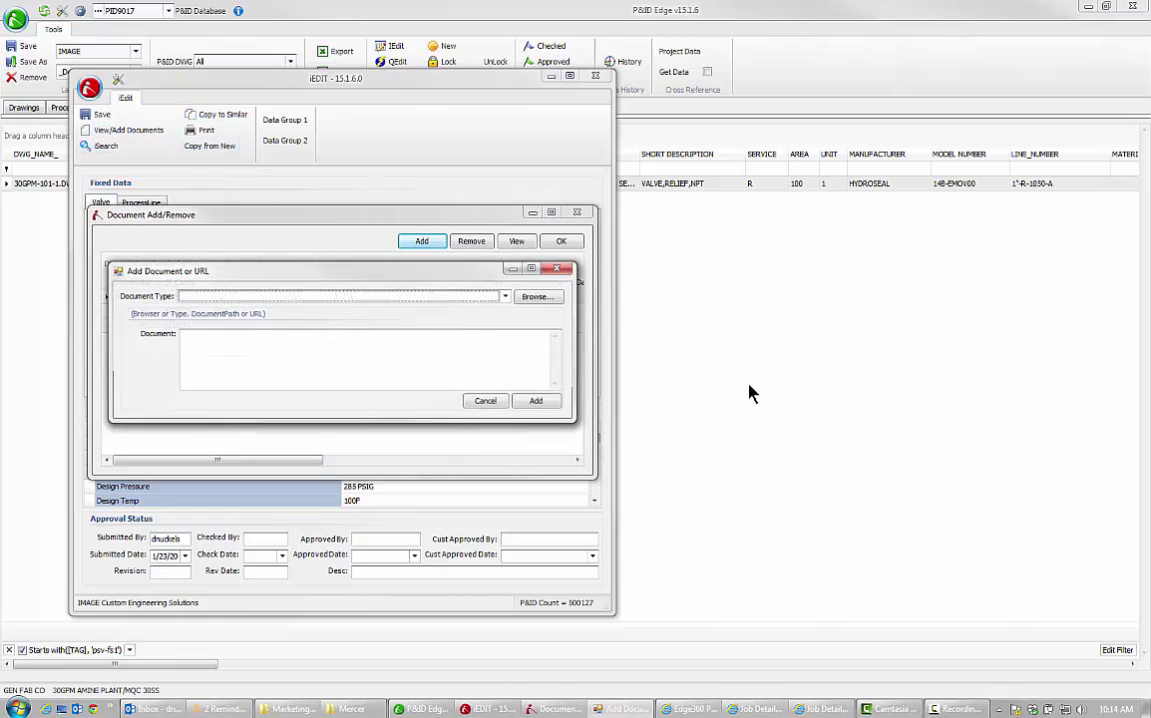
pyautogui.click(507, 296)
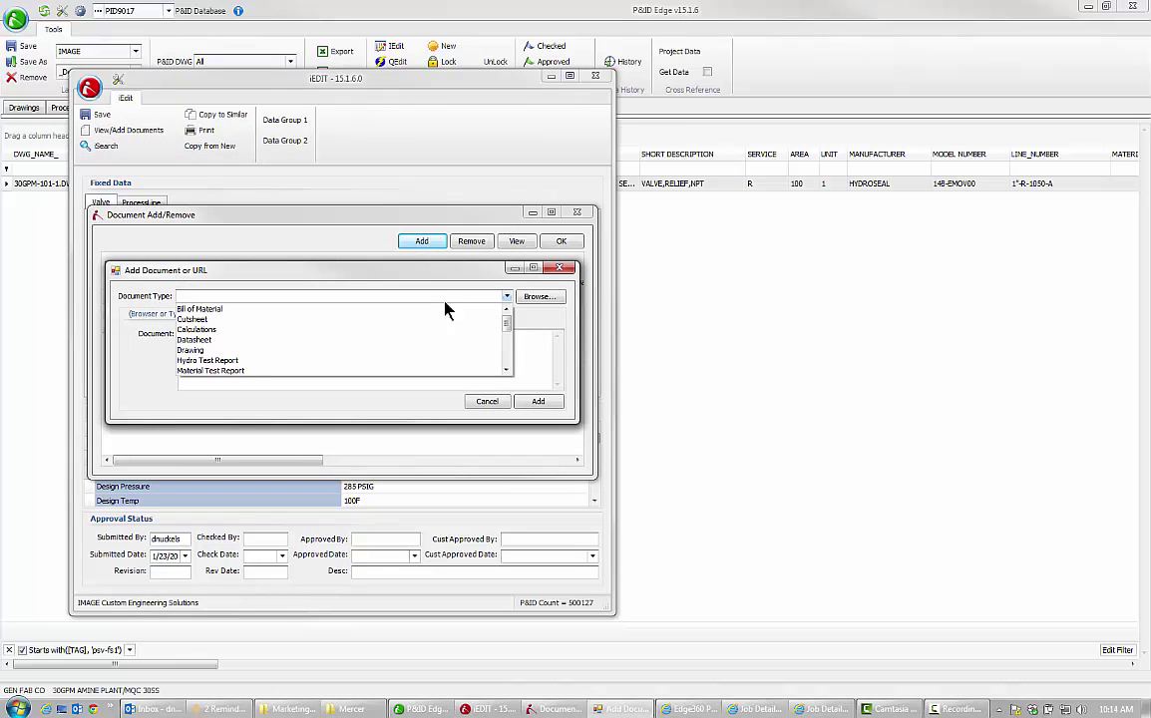
pyautogui.click(205, 309)
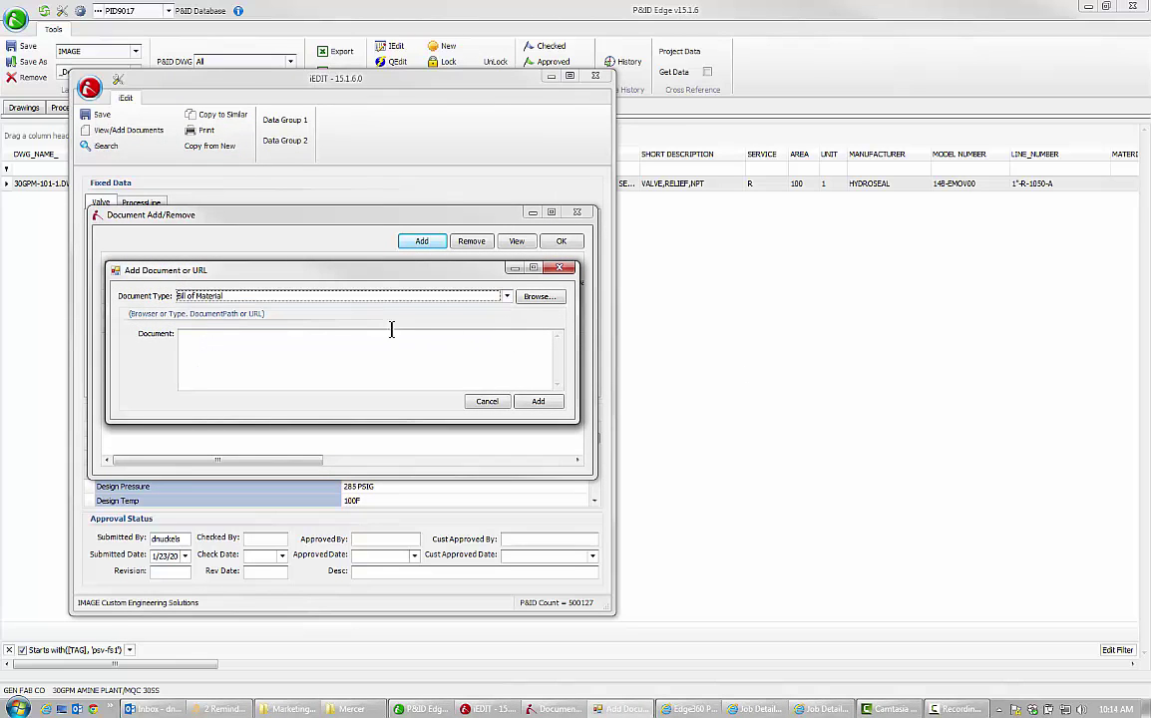
# Attach VD_Mercer 8100 Series Relief Valves.pdf from V:\Vendor Data\Mercer to PSV-FS1
pyautogui.click(547, 302)
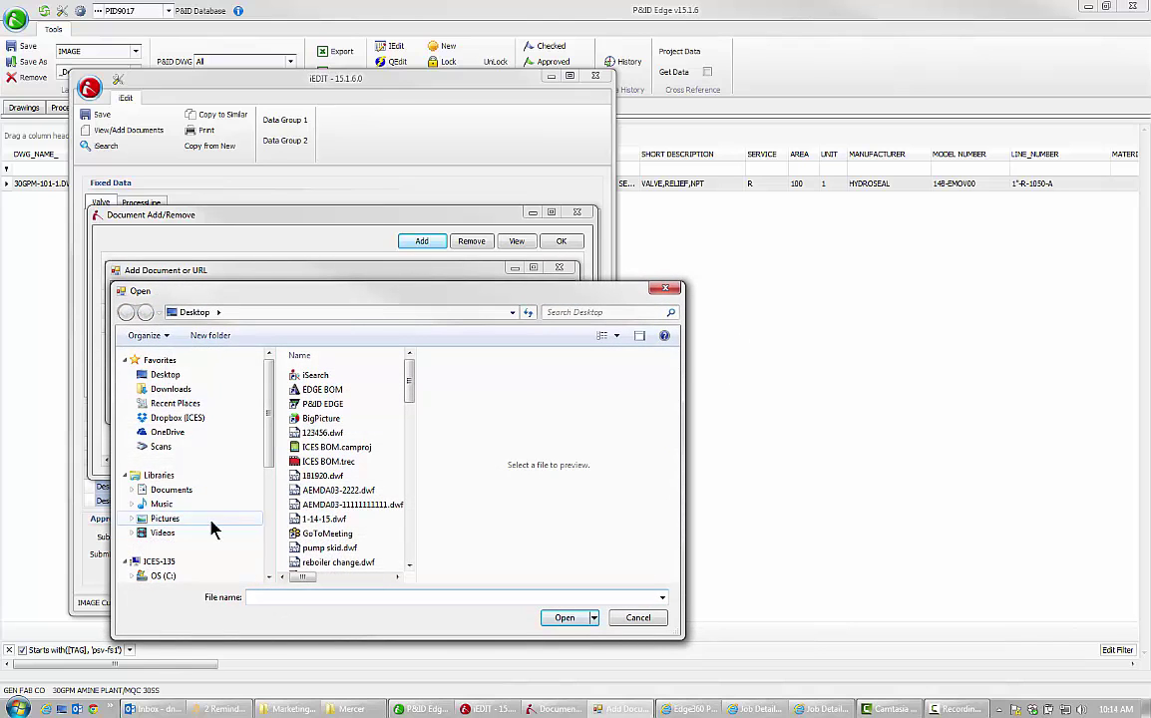
pyautogui.moveTo(274, 447); pyautogui.dragTo(277, 540)
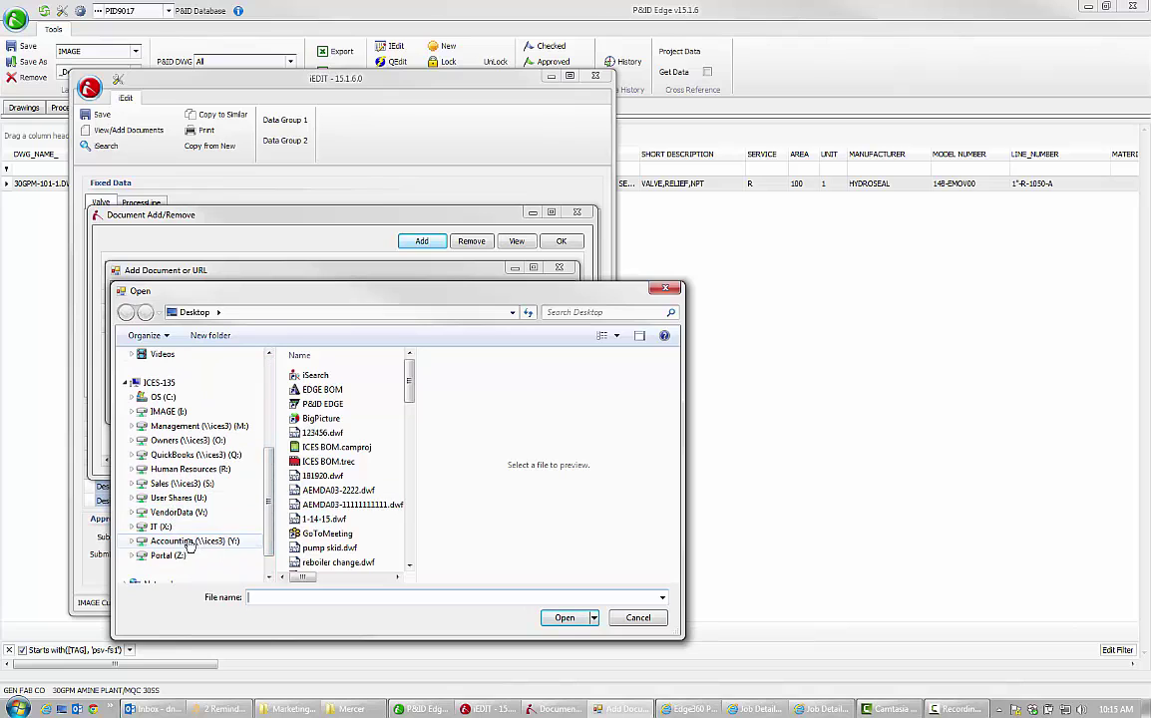
pyautogui.click(210, 513)
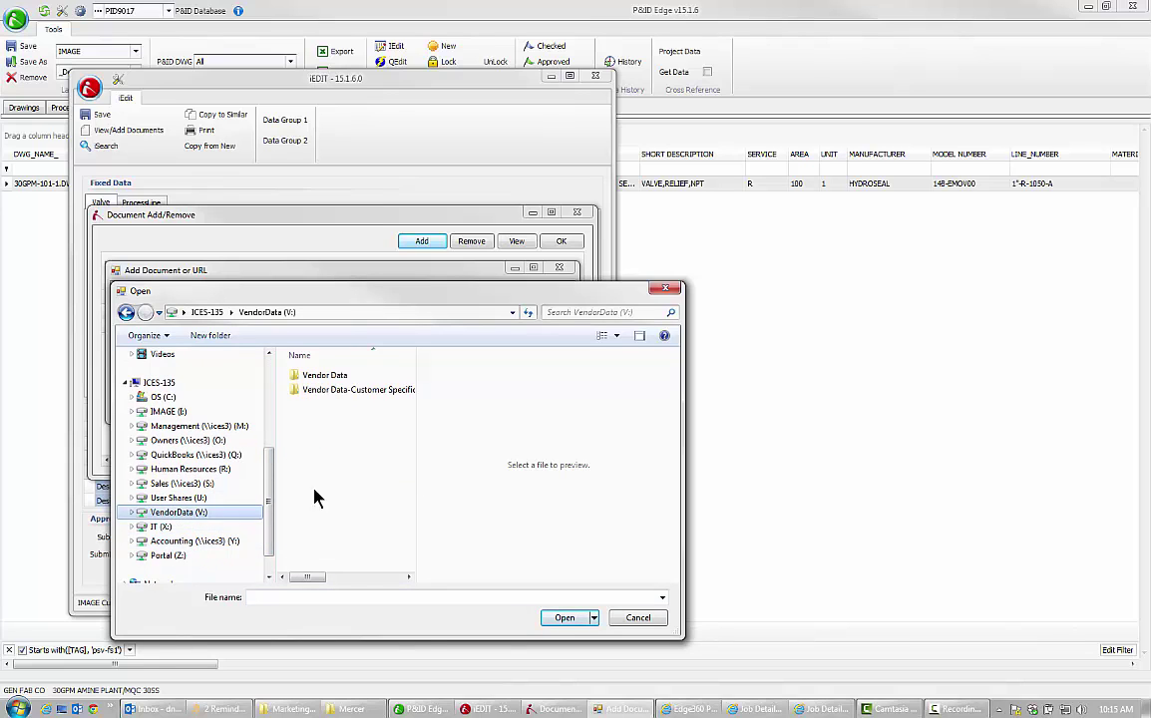
pyautogui.doubleClick(321, 377)
pyautogui.write('mercer')
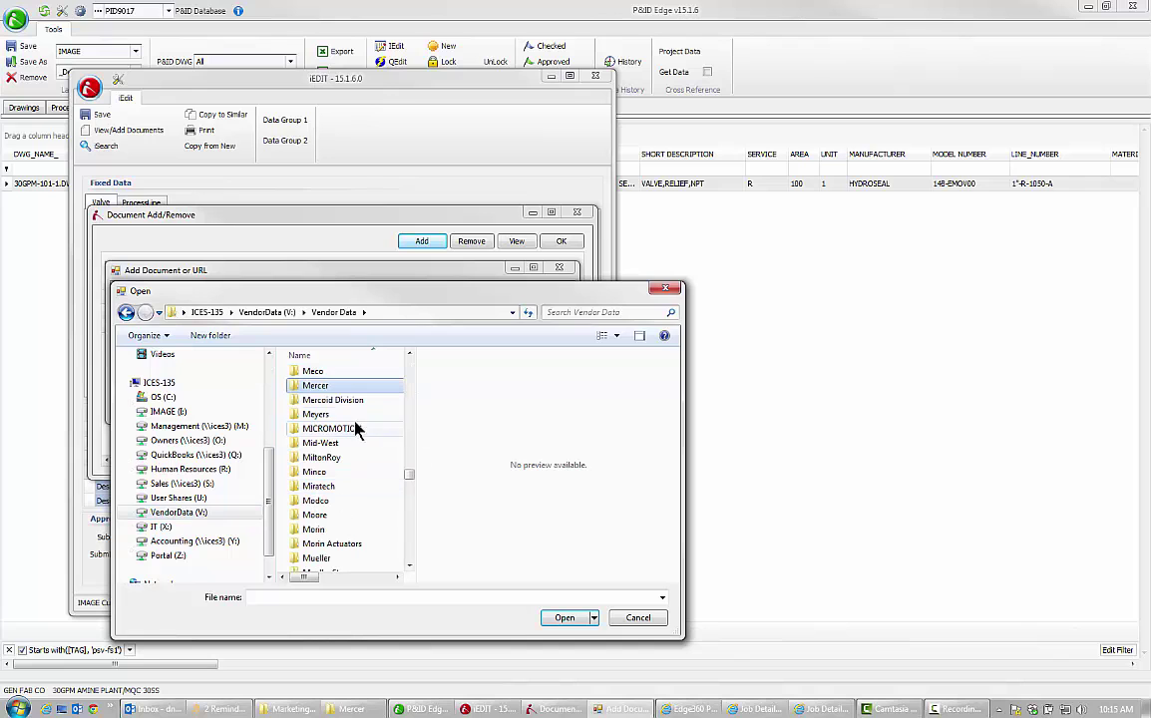
pyautogui.doubleClick(339, 387)
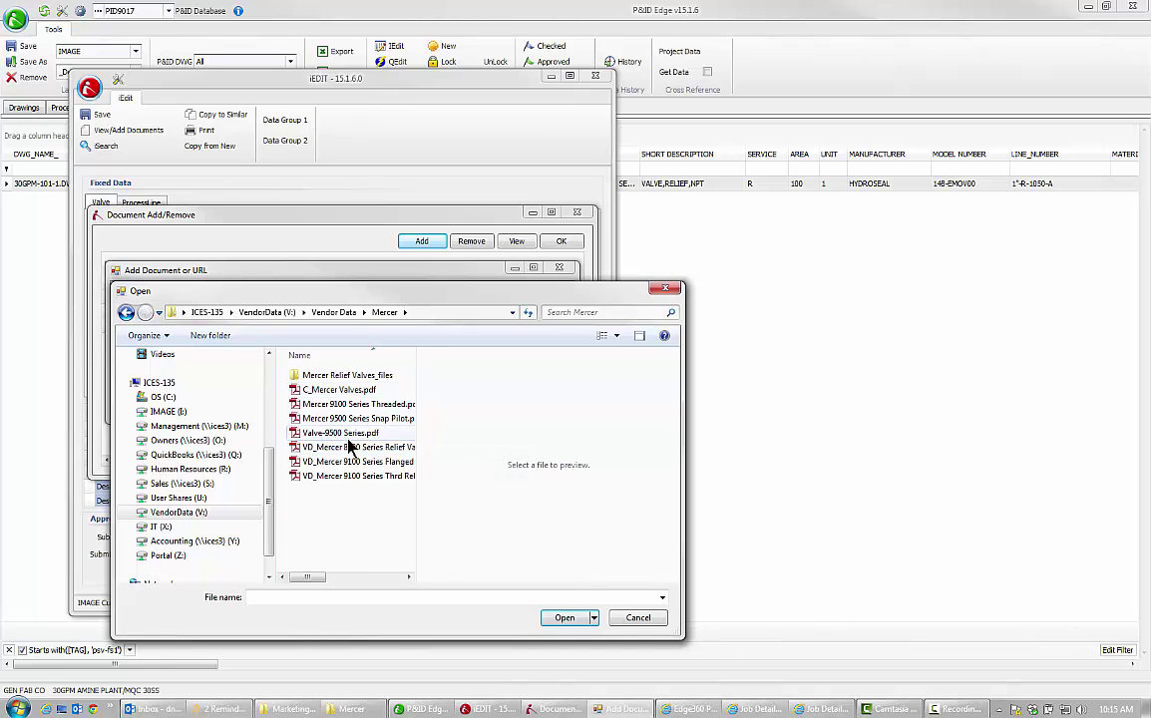
pyautogui.doubleClick(357, 446)
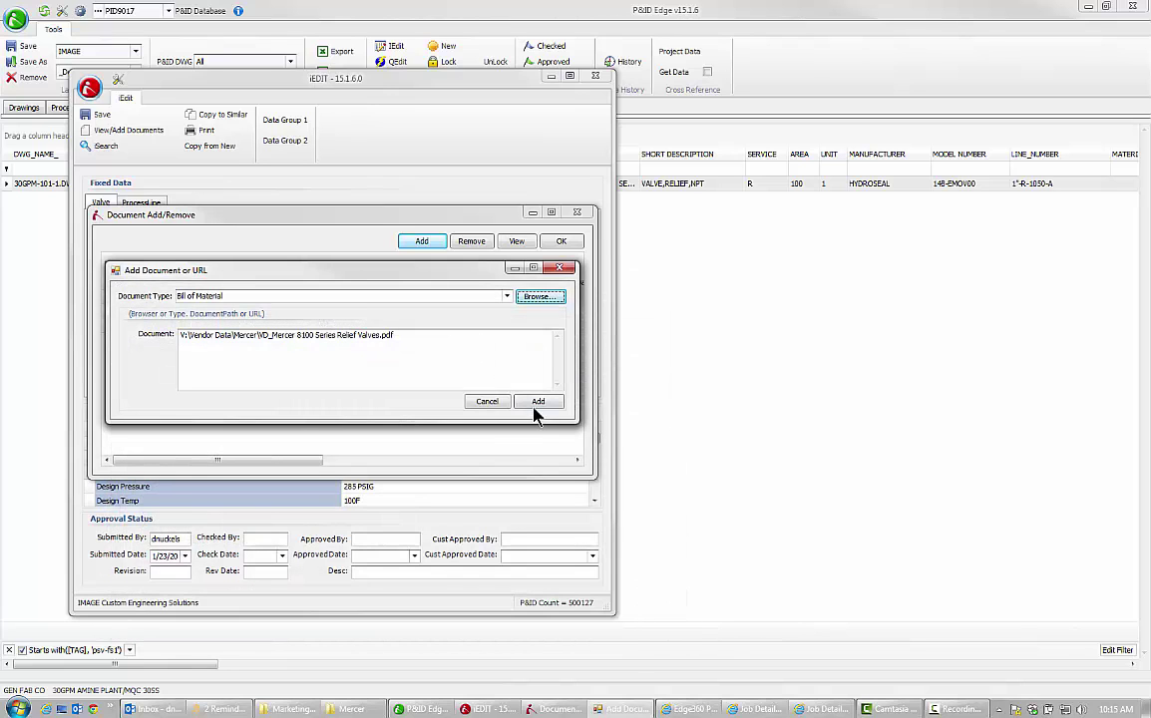
pyautogui.click(536, 404)
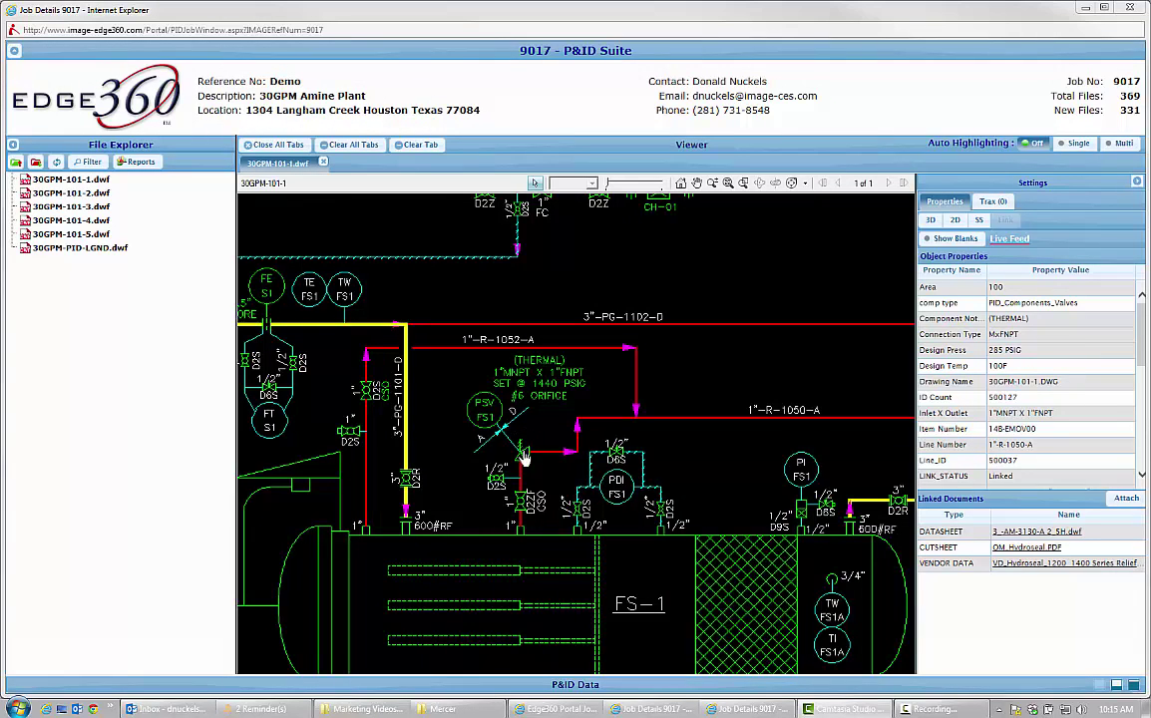
# Refresh PSV FS1 in the P&ID viewer to show its new Bill of Material link
pyautogui.click(526, 451)
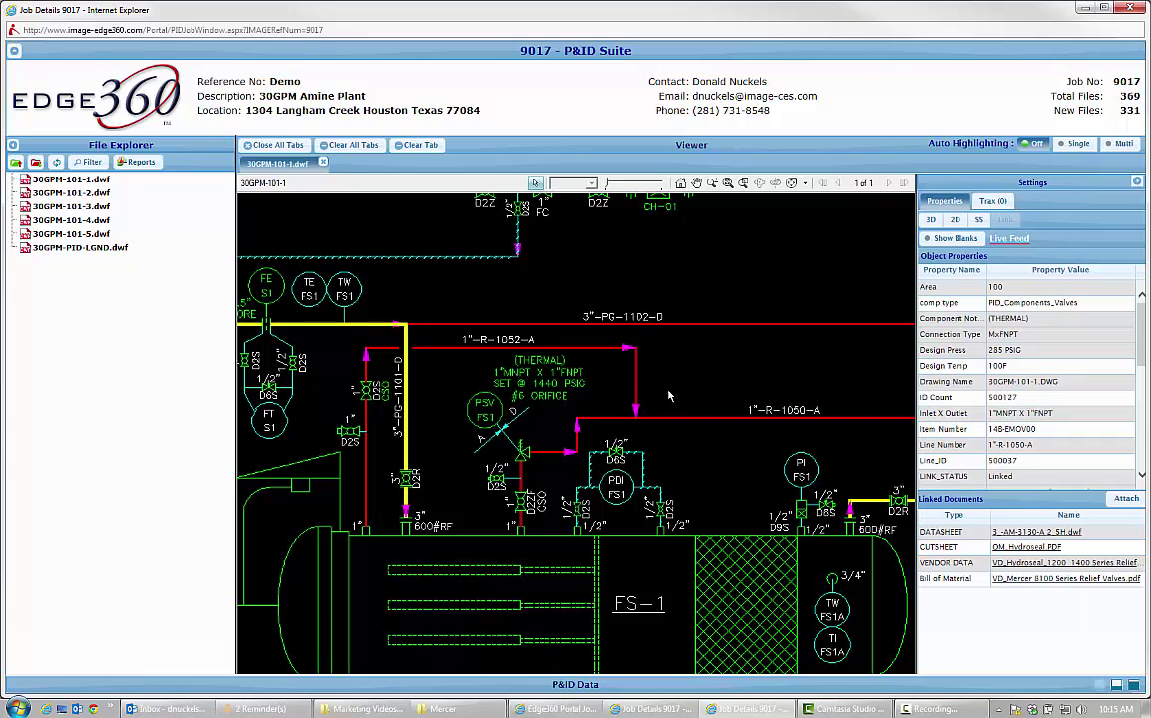
# Select PSV FS1 in the 30GPM-201 job view to show its four linked documents
pyautogui.click(653, 709)
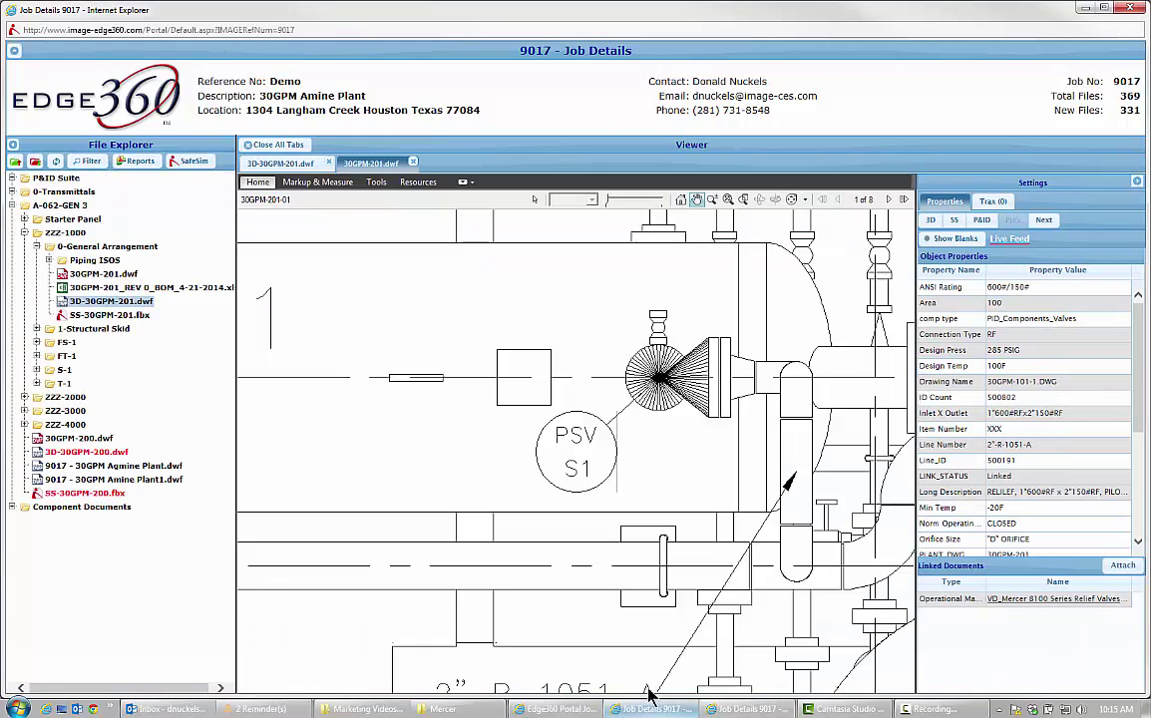
pyautogui.scroll(-5, 645, 464)
pyautogui.scroll(5, 446, 462)
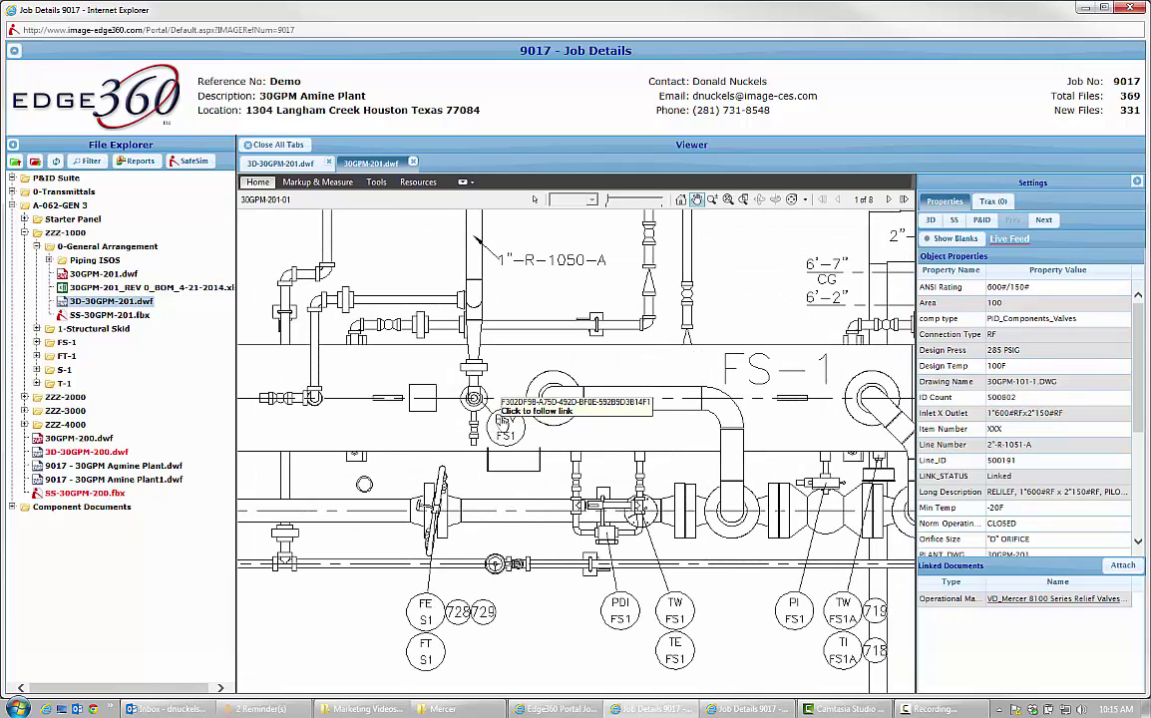
pyautogui.click(501, 420)
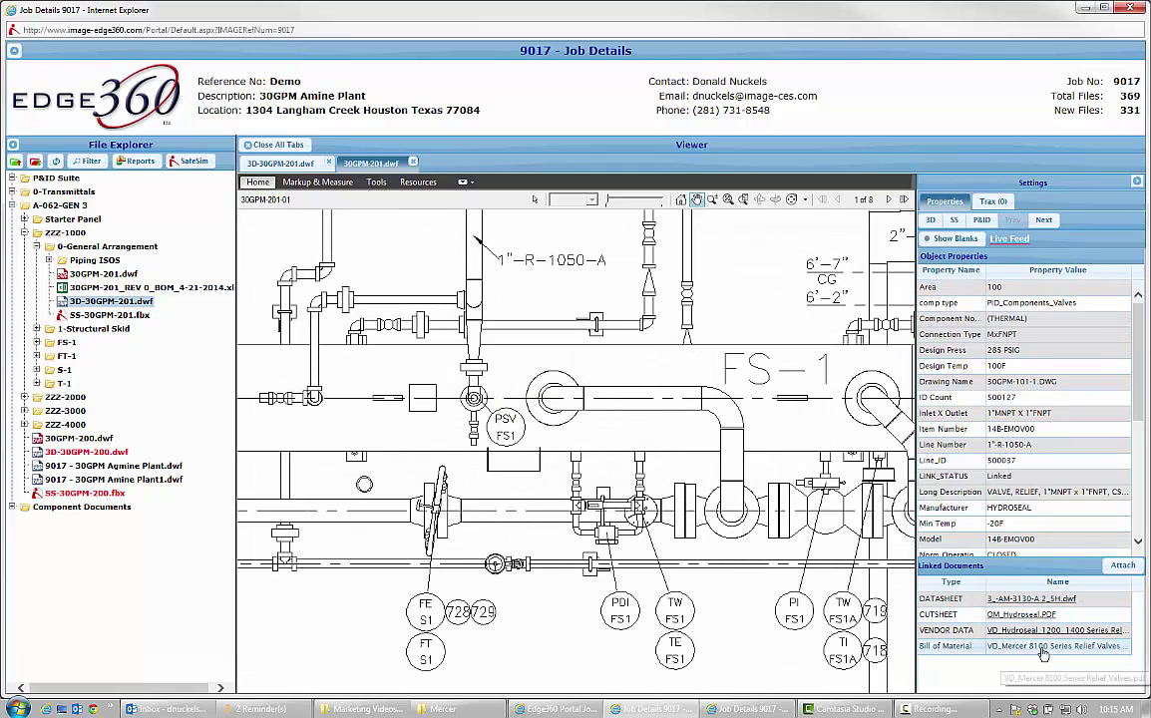